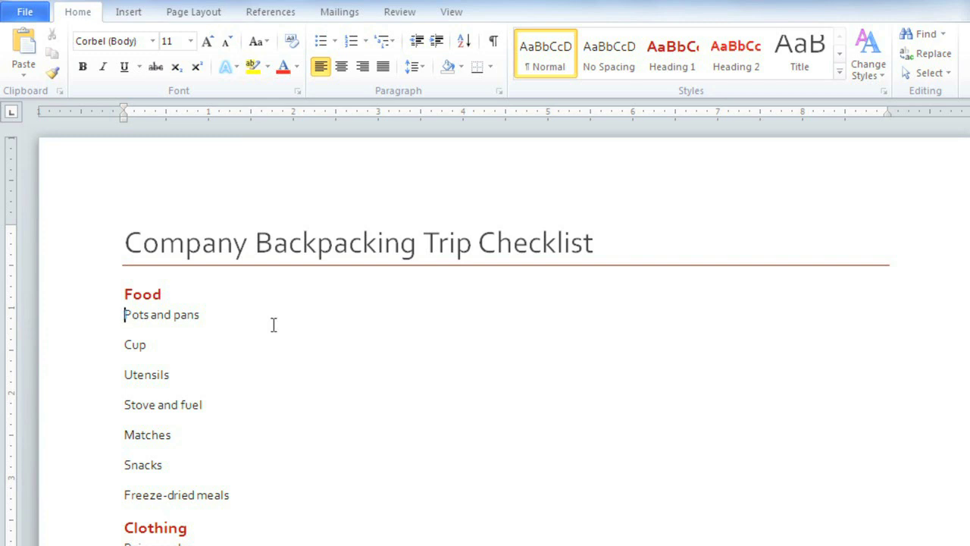
# Format the Food items from Pots and pans to Freeze-dried meals with four-diamond bullets, and switch them to 1), 2), 3) numbering
pyautogui.moveTo(122, 315); pyautogui.dragTo(311, 500)
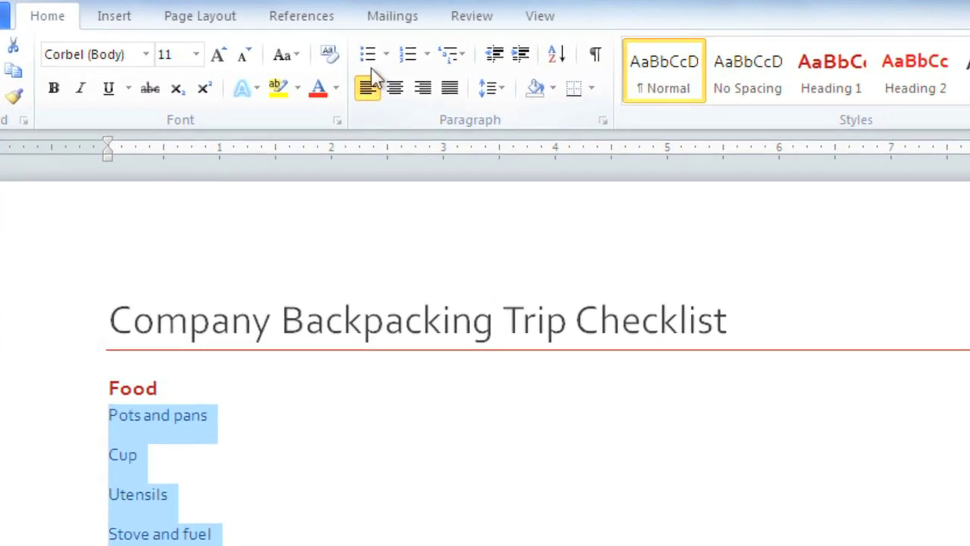
pyautogui.click(370, 56)
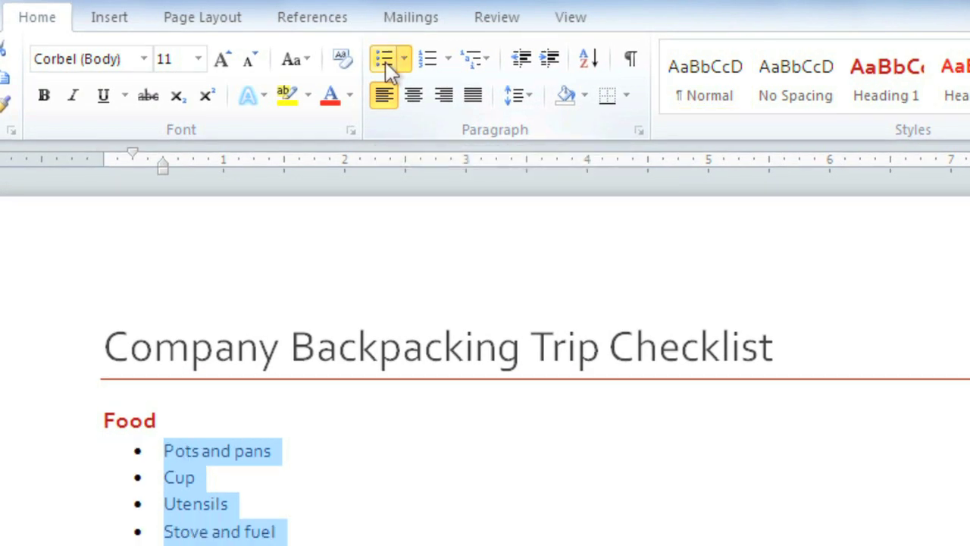
pyautogui.click(387, 66)
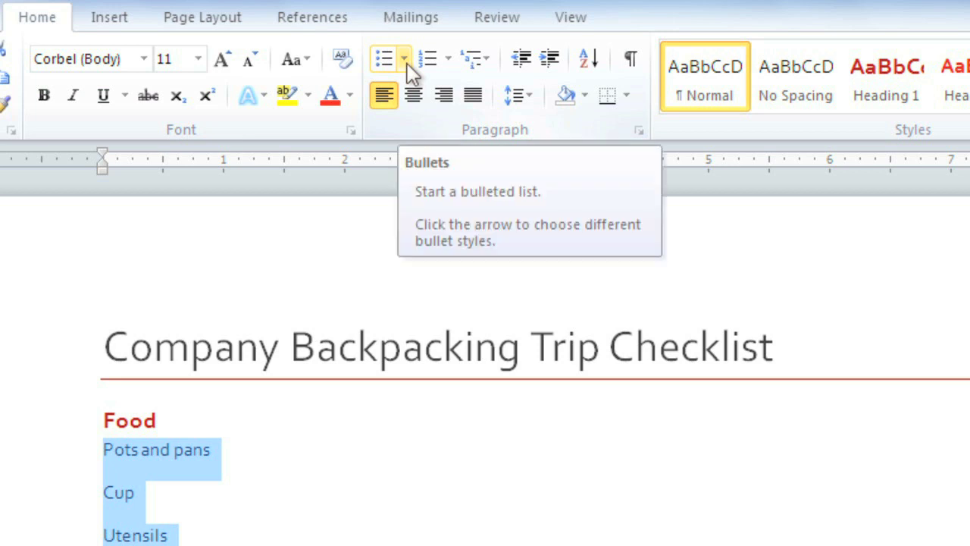
pyautogui.click(404, 61)
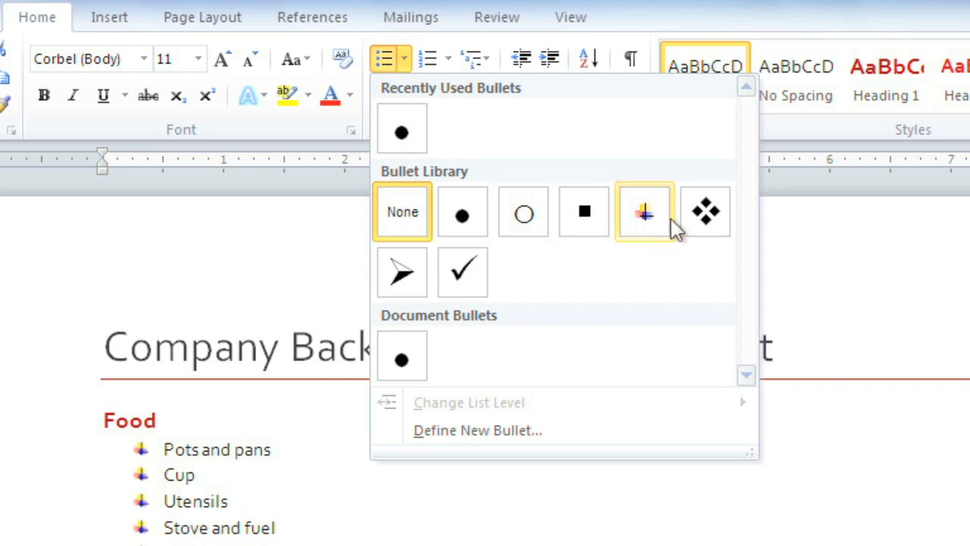
pyautogui.click(698, 226)
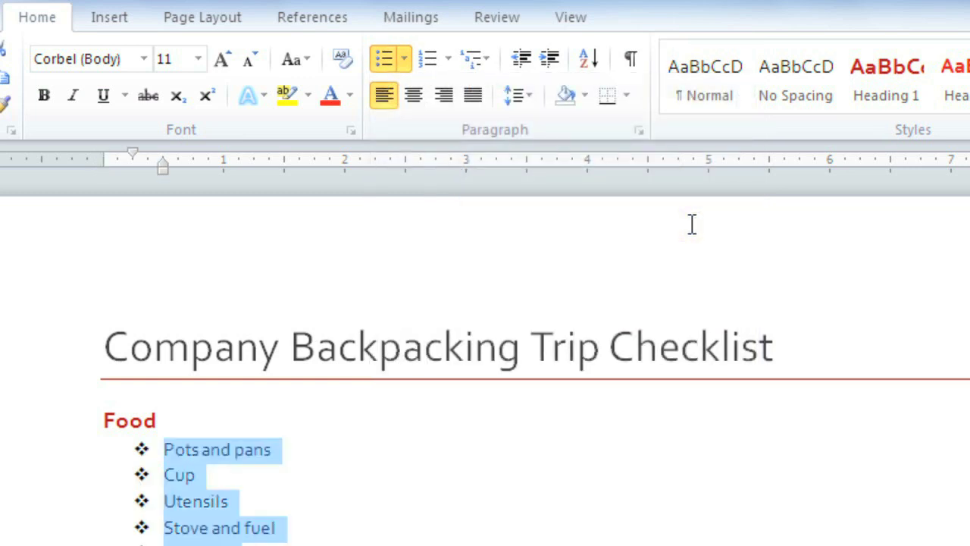
pyautogui.click(450, 59)
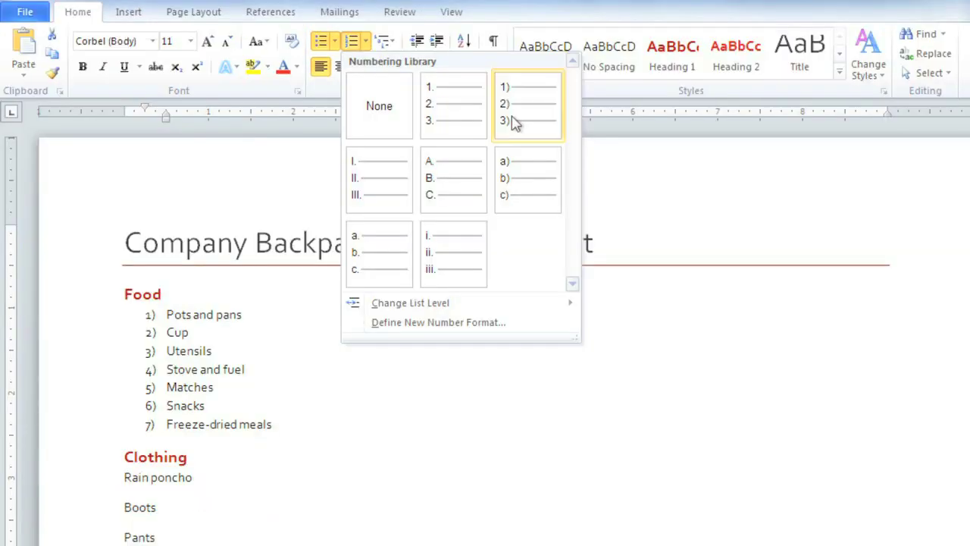
pyautogui.click(652, 171)
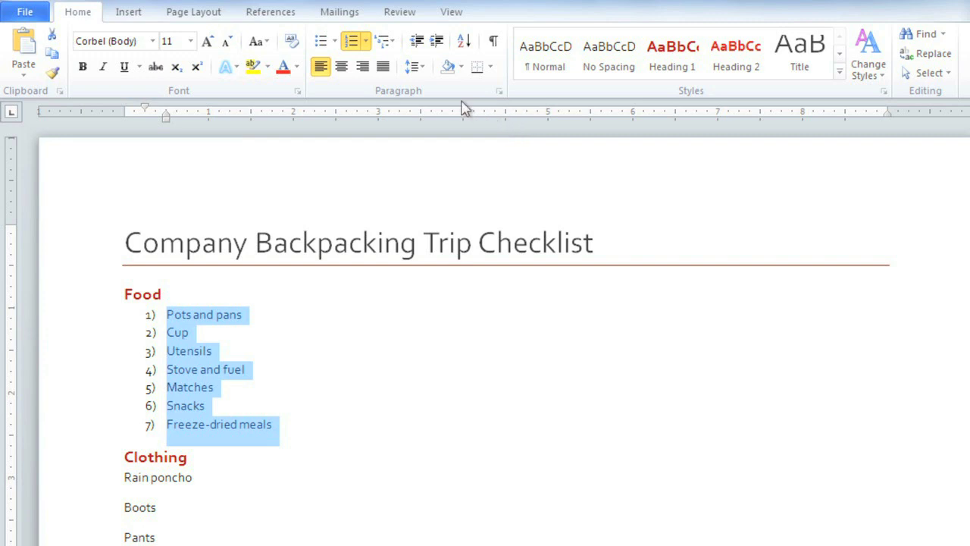
# Define a new bullet for the Food items using the hollow square symbol from Wingdings, character code 168
pyautogui.click(335, 43)
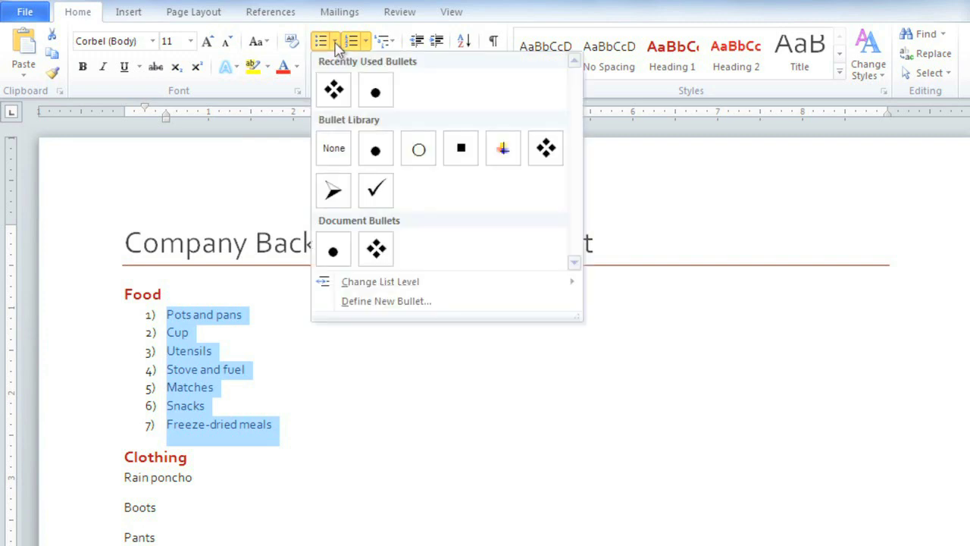
pyautogui.click(394, 306)
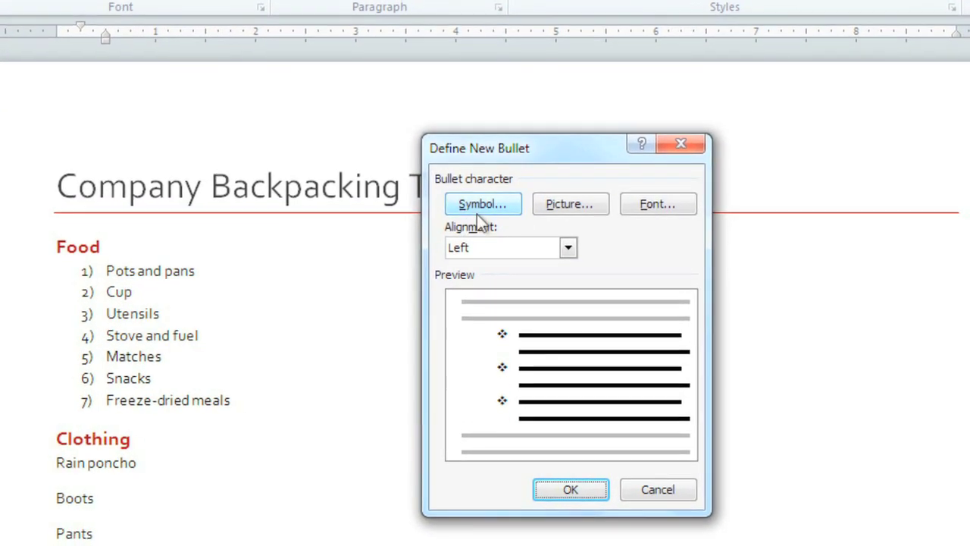
pyautogui.click(479, 206)
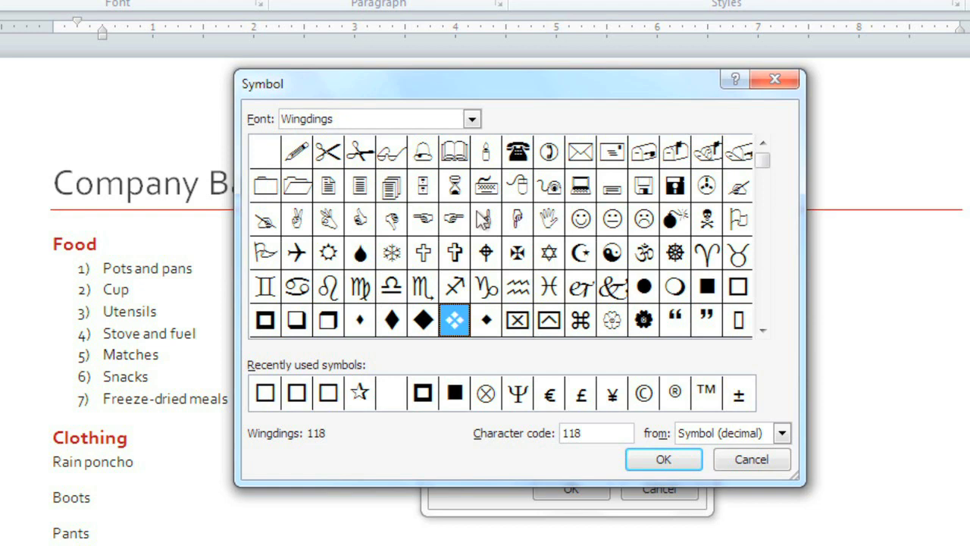
pyautogui.click(762, 331)
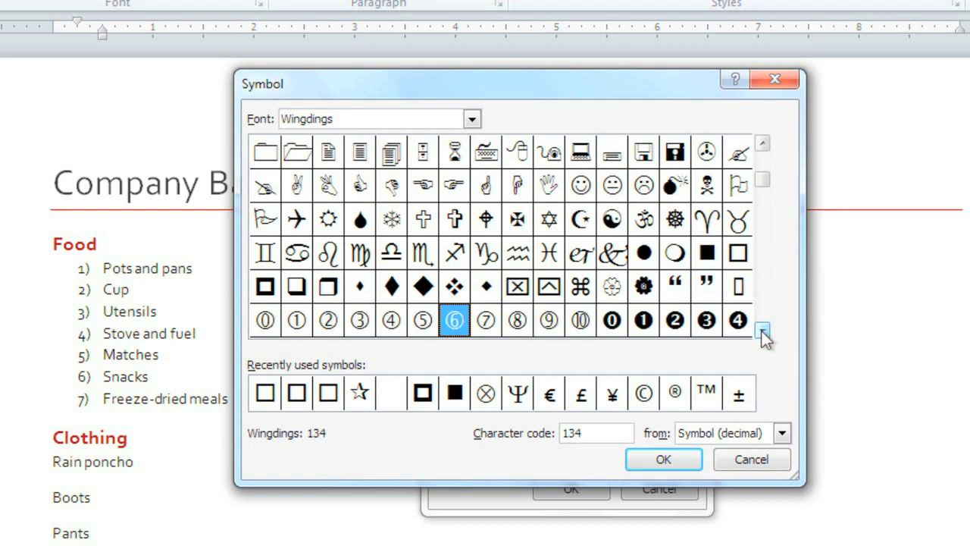
pyautogui.click(762, 330)
pyautogui.click(763, 330)
pyautogui.click(762, 330)
pyautogui.click(762, 331)
pyautogui.click(762, 331)
pyautogui.click(762, 330)
pyautogui.click(763, 330)
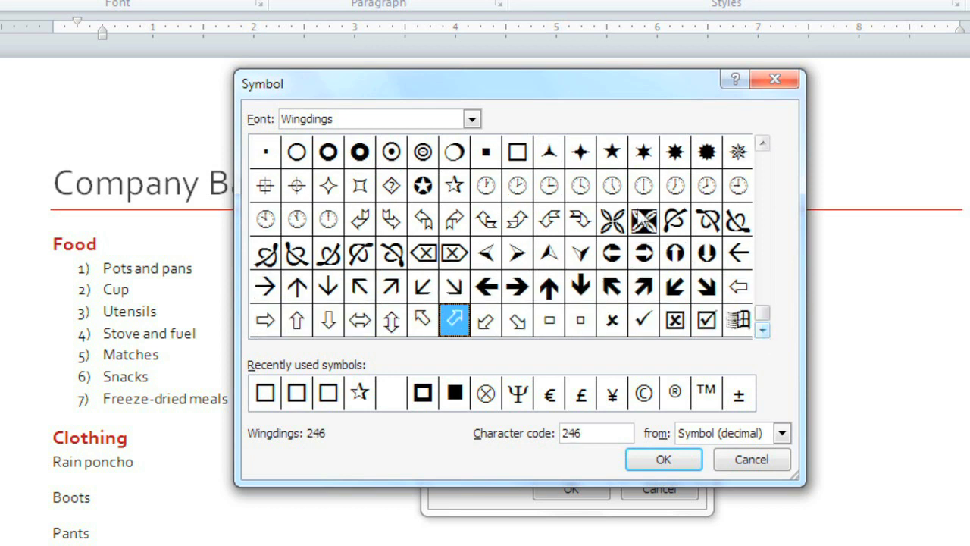
pyautogui.click(472, 122)
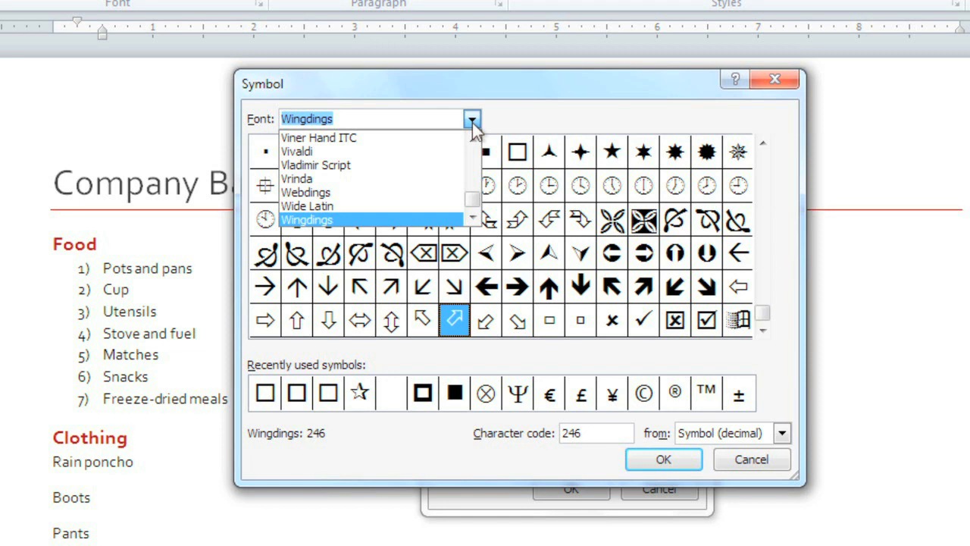
pyautogui.click(473, 122)
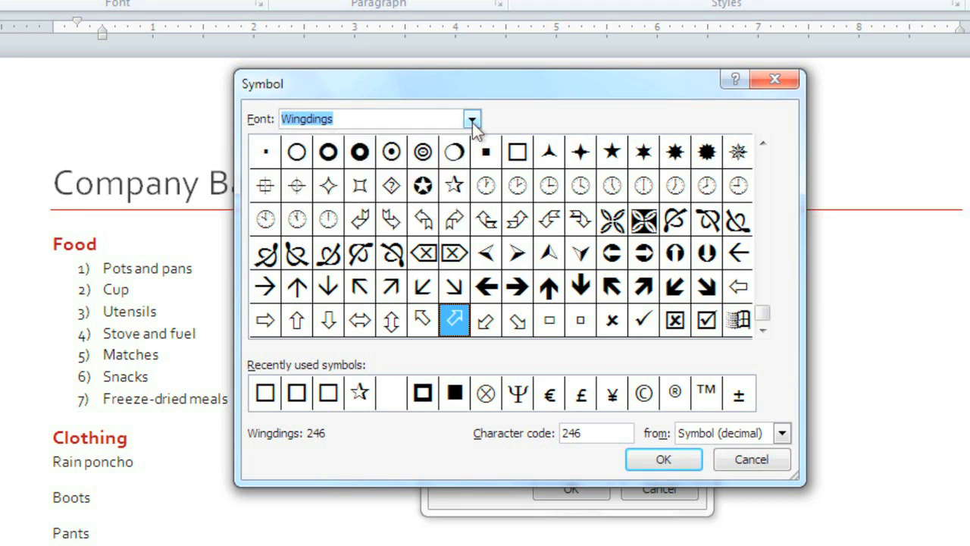
pyautogui.click(518, 154)
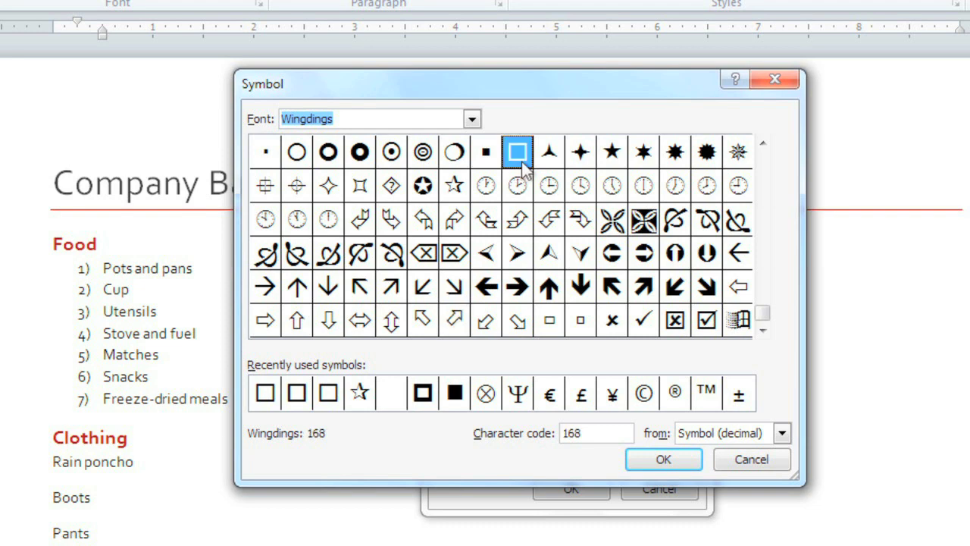
pyautogui.click(657, 463)
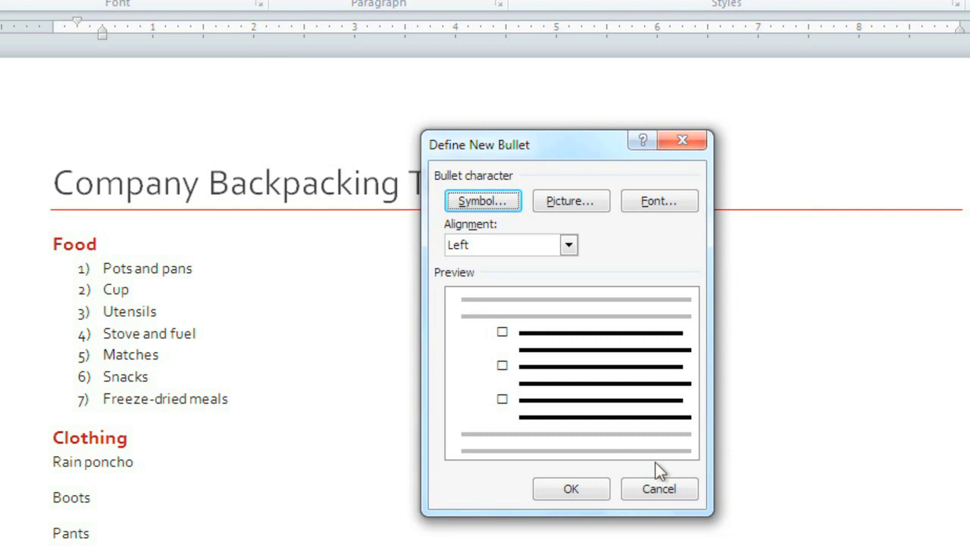
# Set the new bullet's font color to dark red and apply the bullet to the Food items
pyautogui.click(656, 209)
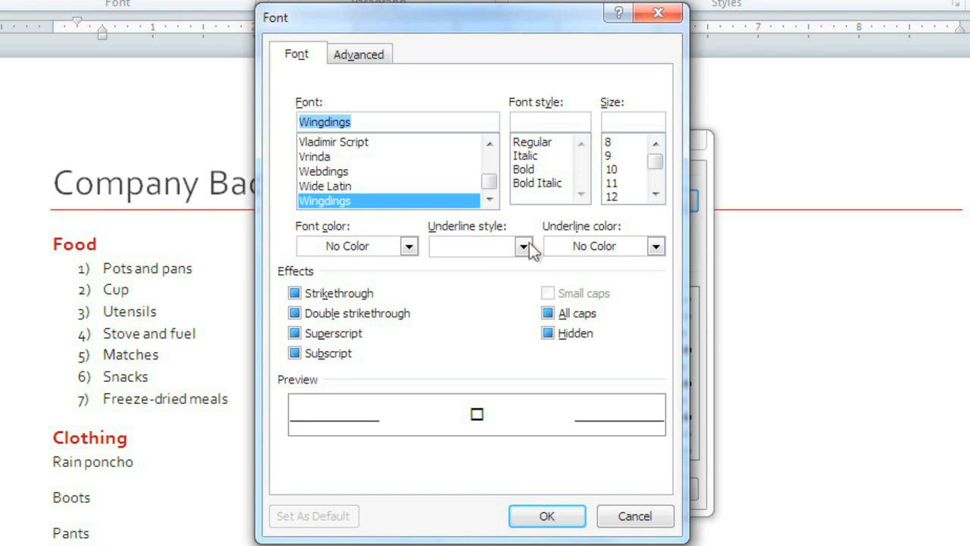
pyautogui.click(356, 252)
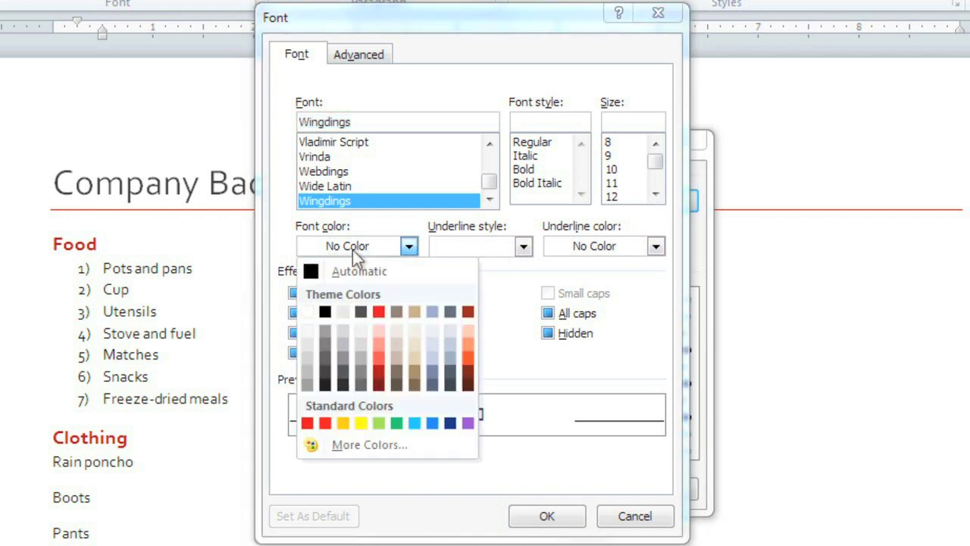
pyautogui.click(379, 373)
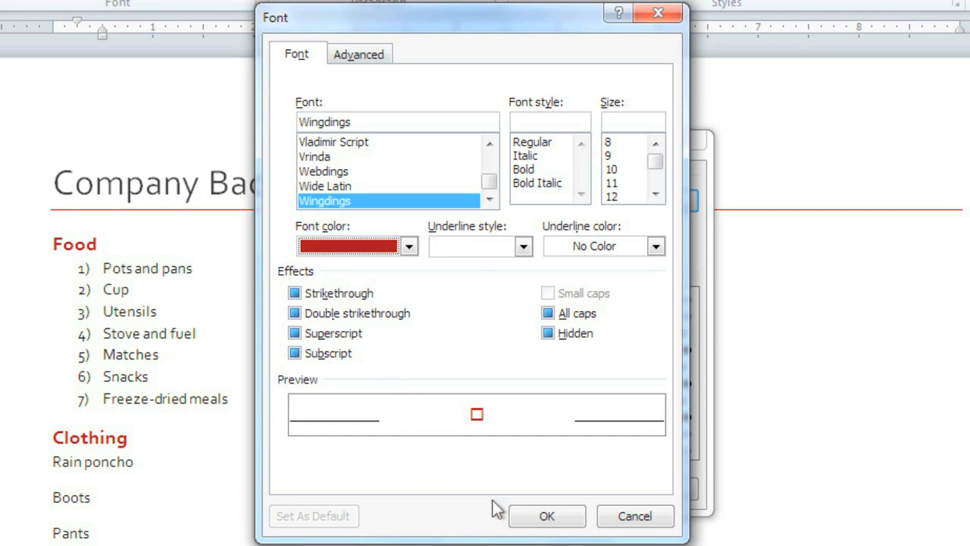
pyautogui.click(521, 517)
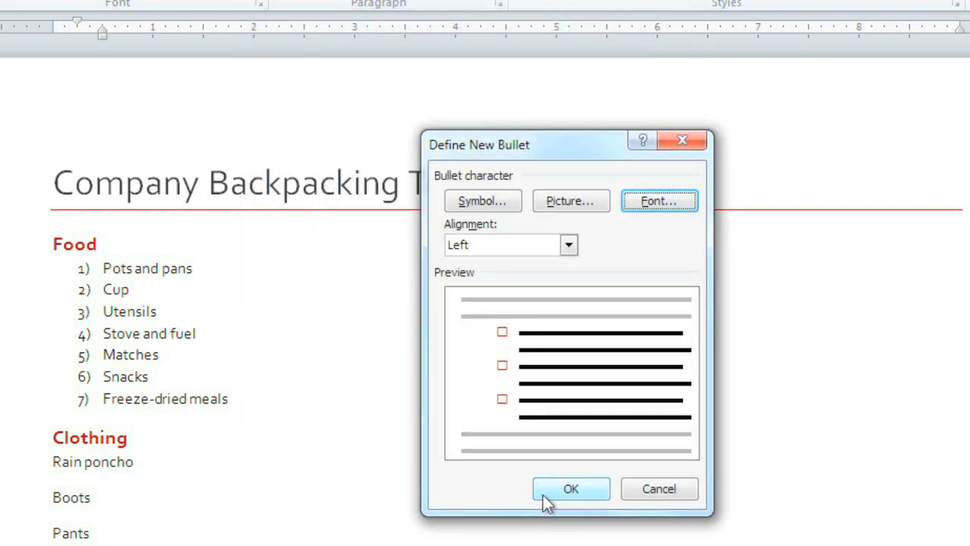
pyautogui.click(549, 491)
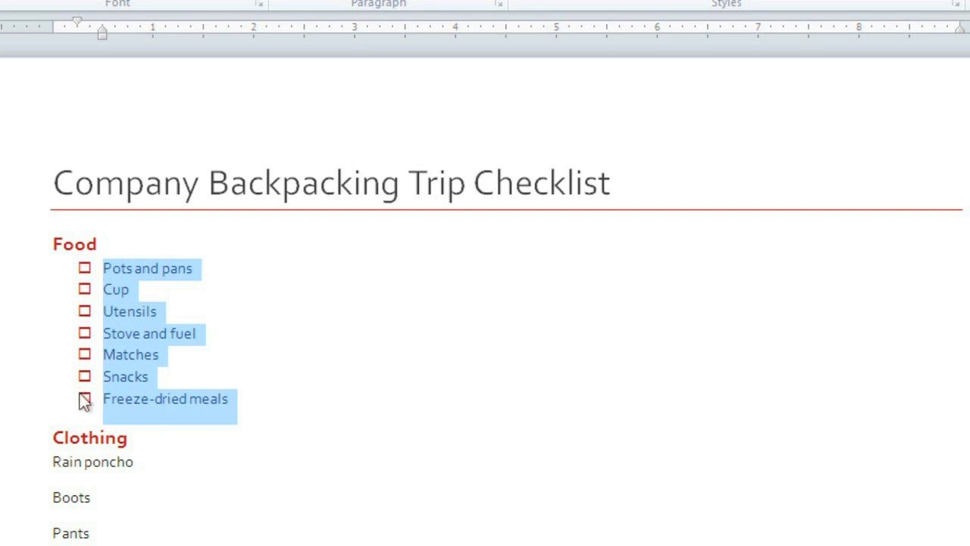
# Apply the recently used red hollow-square bullet to the Clothing items from Rain poncho to Hat, and select the Water items
pyautogui.scroll(-3, 83, 398)
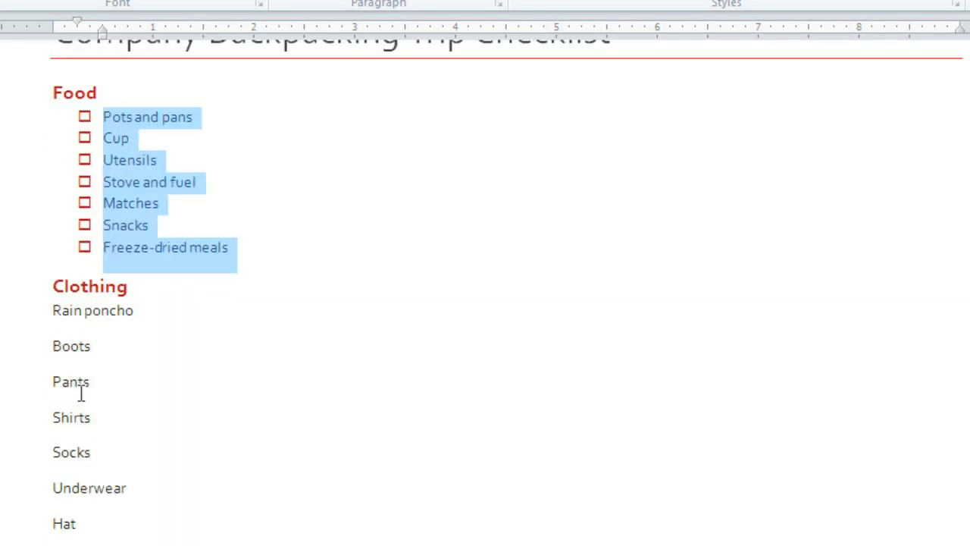
pyautogui.click(51, 311)
pyautogui.moveTo(66, 320); pyautogui.dragTo(144, 520)
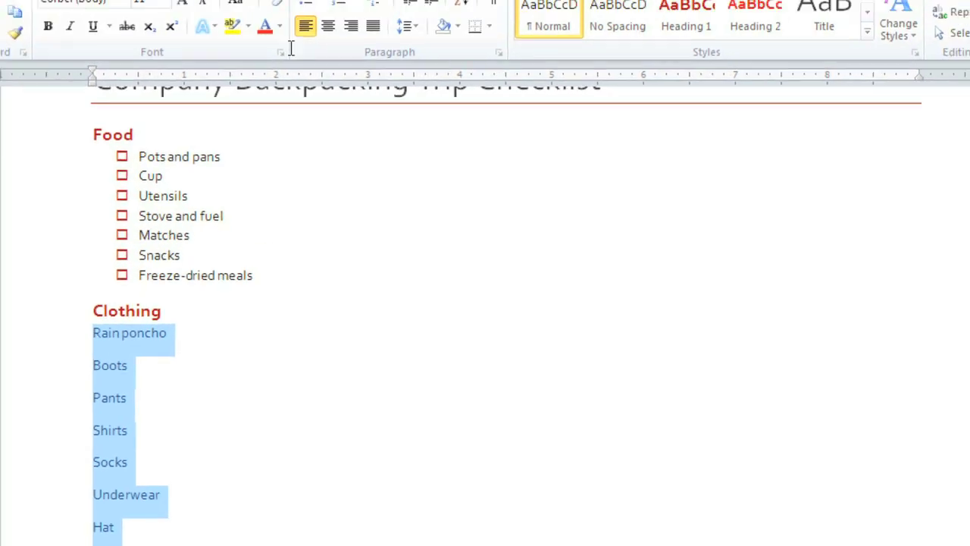
pyautogui.click(335, 42)
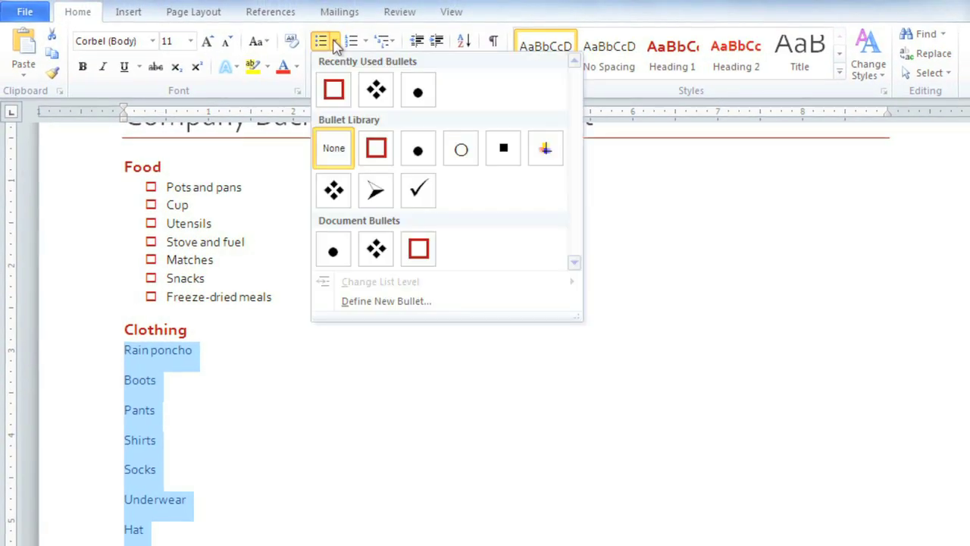
pyautogui.click(335, 91)
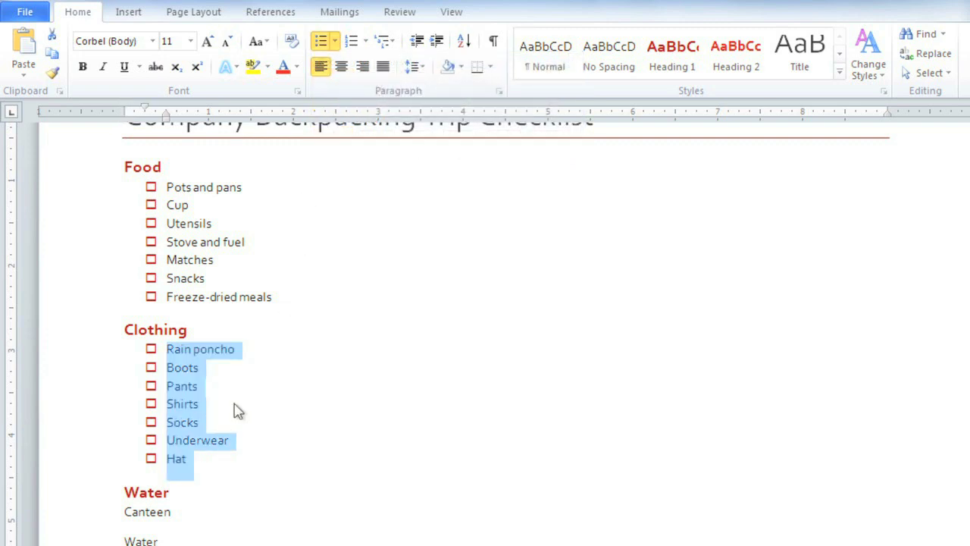
pyautogui.scroll(-2, 237, 414)
pyautogui.moveTo(126, 427); pyautogui.dragTo(206, 487)
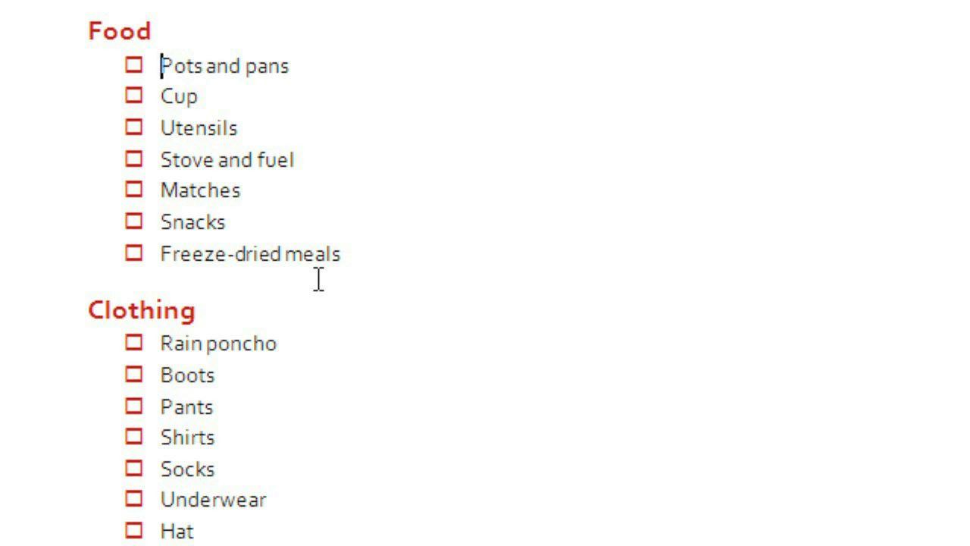
# Add a nested list under Freeze-dried meals: Friday with Dinner, Saturday with Breakfast, Lunch and Dinner, and Sunday with Breakfast
pyautogui.click(352, 256)
pyautogui.press('Return')
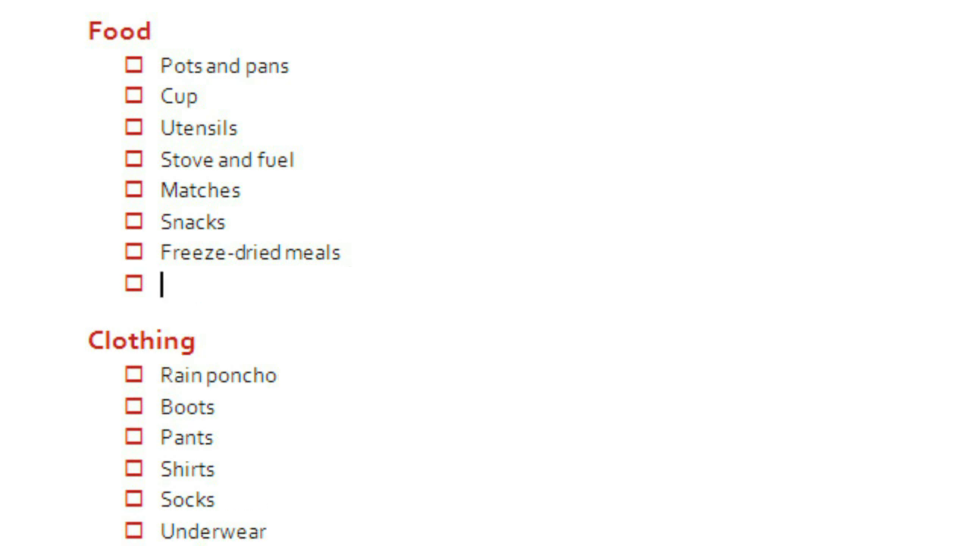
pyautogui.press('Tab')
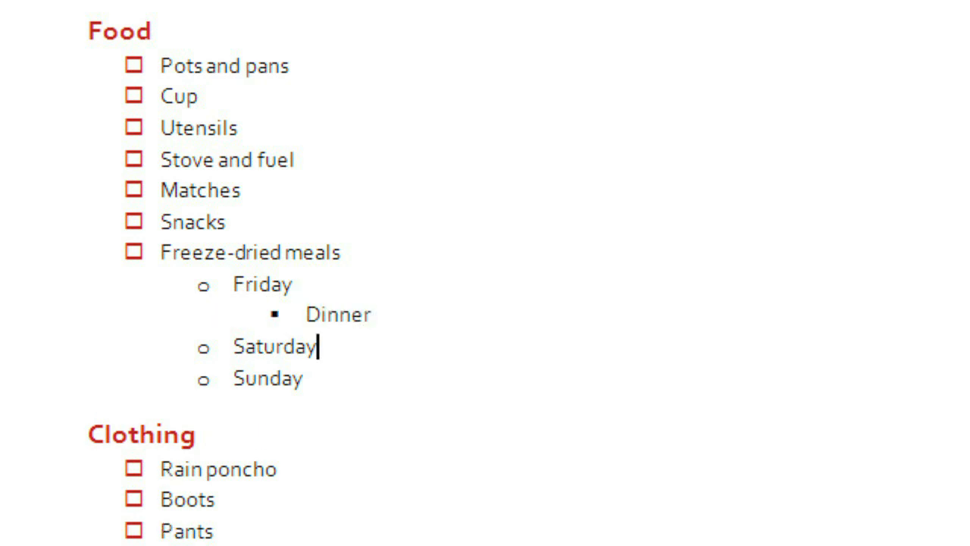
pyautogui.press('Return')
pyautogui.press('Tab')
pyautogui.write('Breakfa')
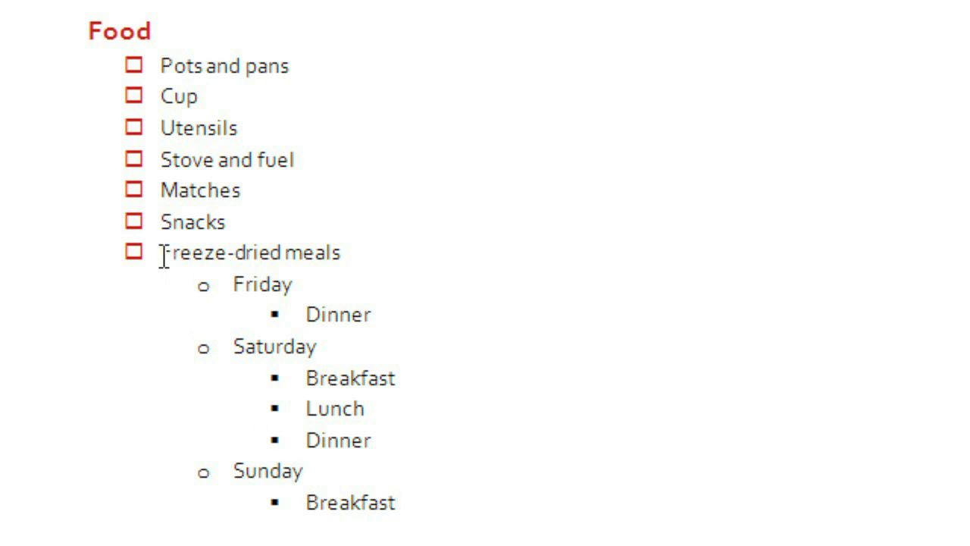
# Try the 1), a), i) multilevel list style on Freeze-dried meals and its sub-items, and undo it
pyautogui.moveTo(163, 256); pyautogui.dragTo(455, 515)
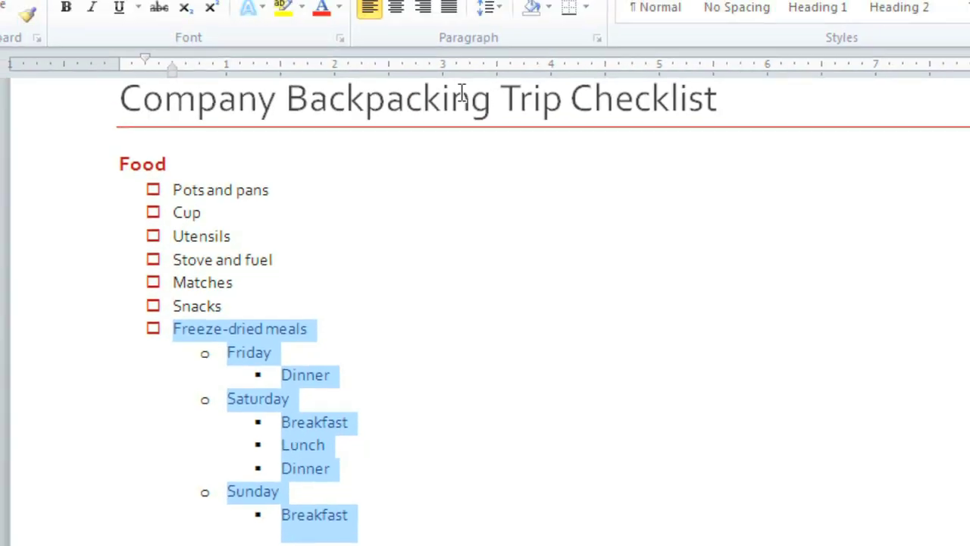
pyautogui.click(411, 65)
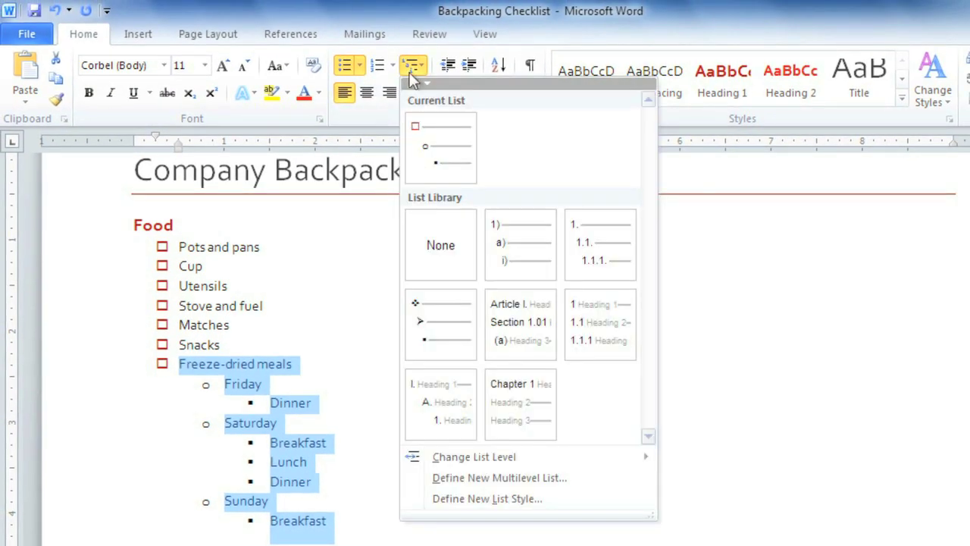
pyautogui.click(502, 250)
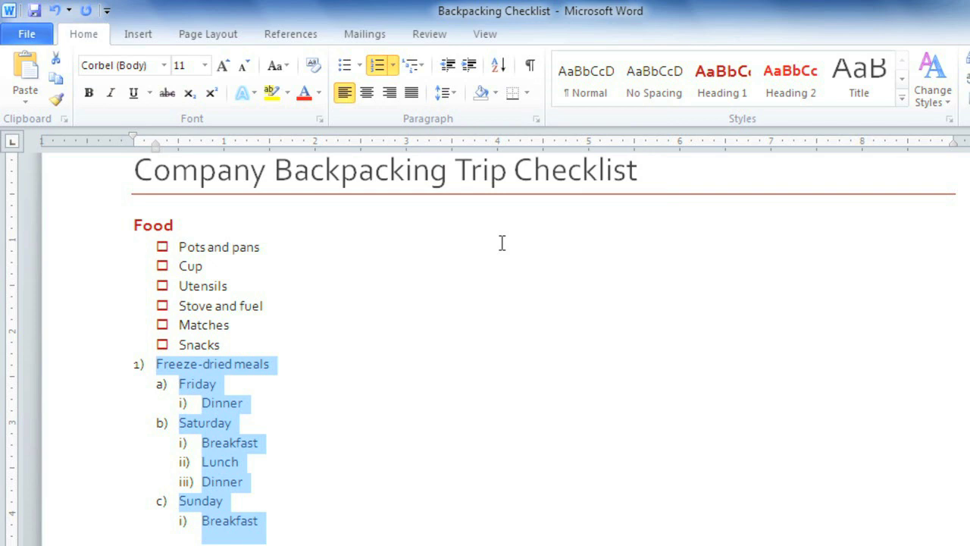
pyautogui.click(357, 388)
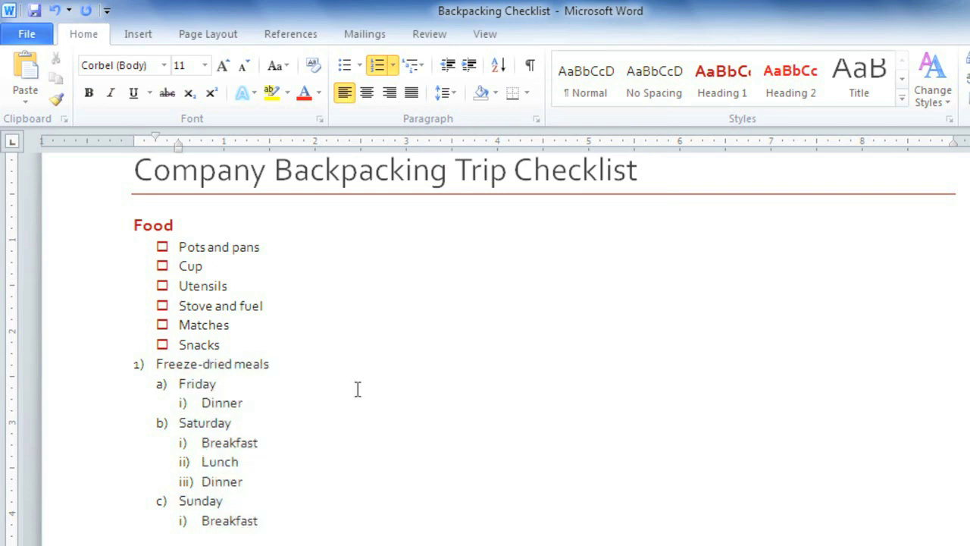
pyautogui.click(56, 10)
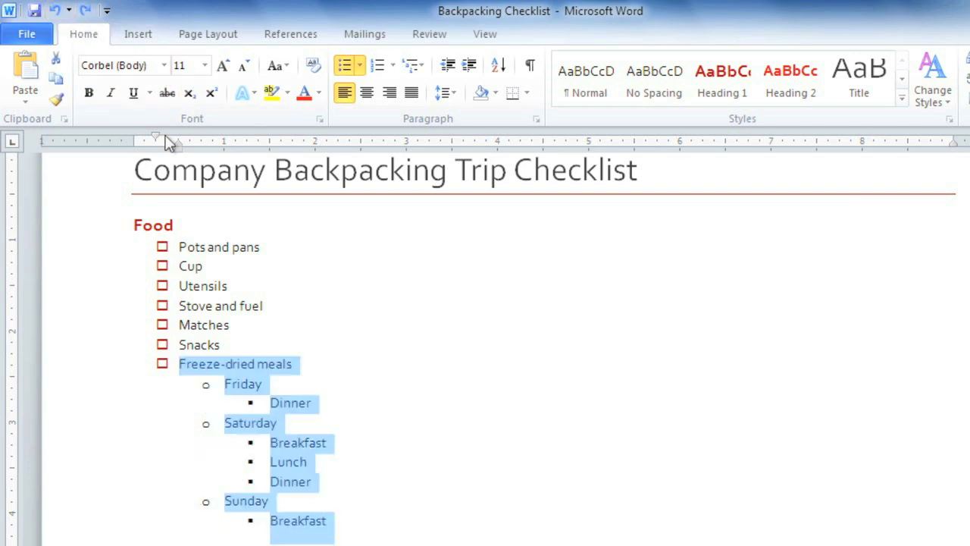
# Change the bullets of the meal-level items under the days to the red hollow square
pyautogui.click(285, 406)
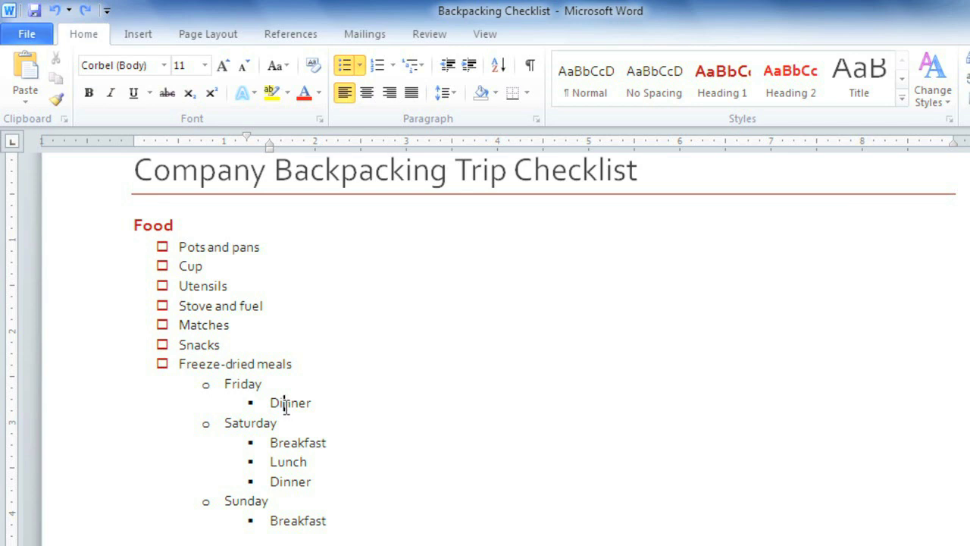
pyautogui.click(361, 65)
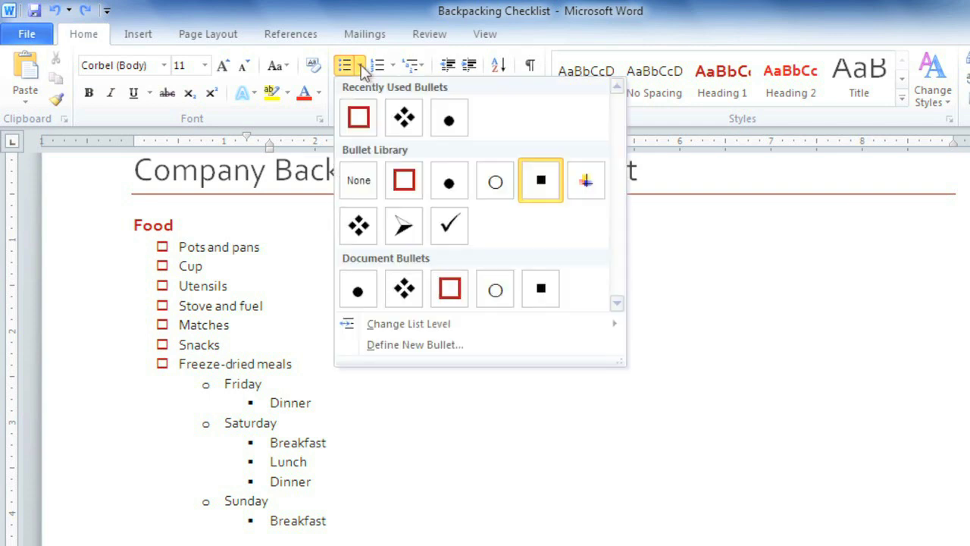
pyautogui.click(358, 119)
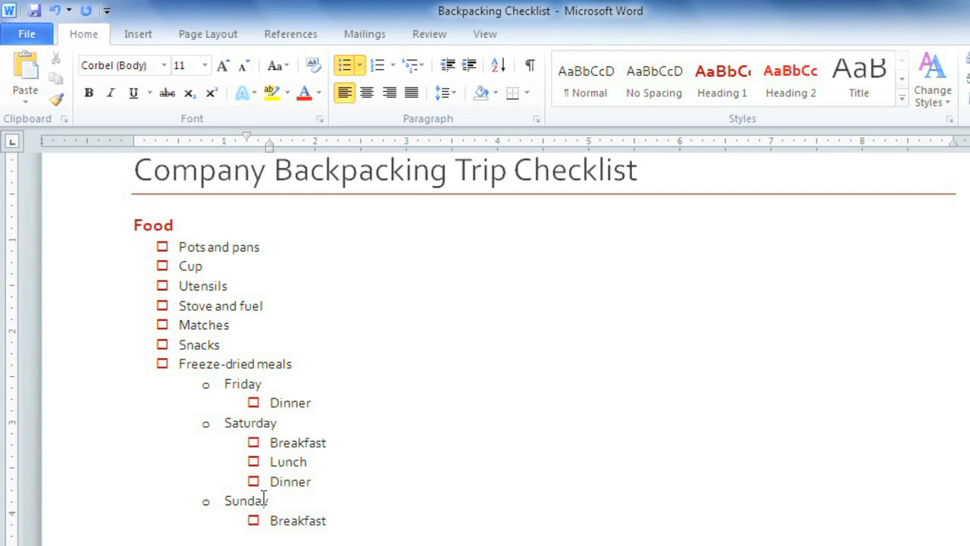
# Change the Friday, Saturday and Sunday level to 1), 2), 3) numbering
pyautogui.click(236, 388)
pyautogui.click(392, 65)
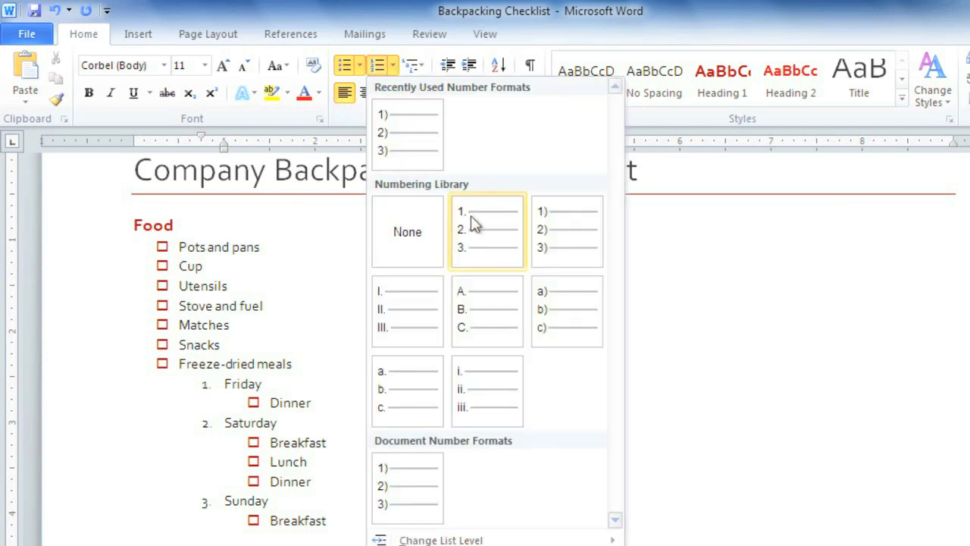
pyautogui.click(550, 231)
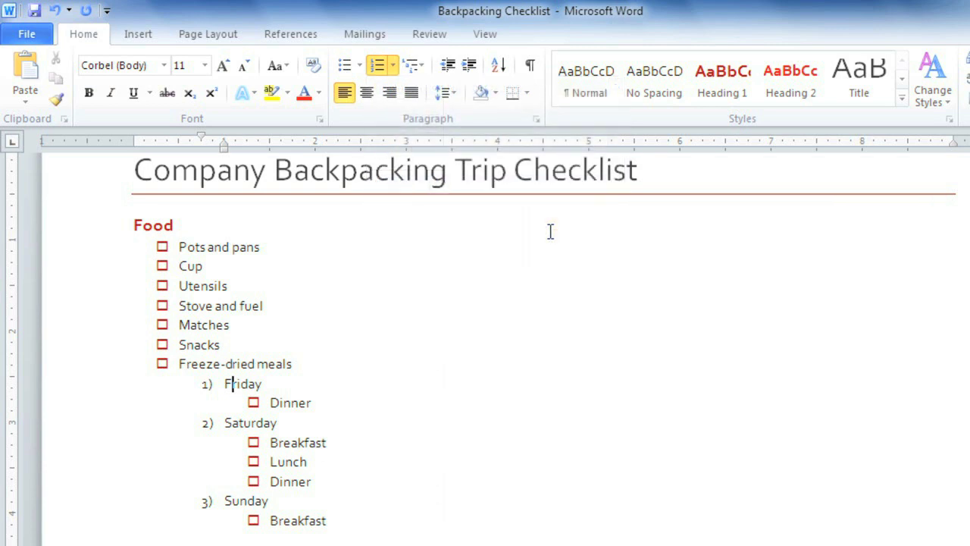